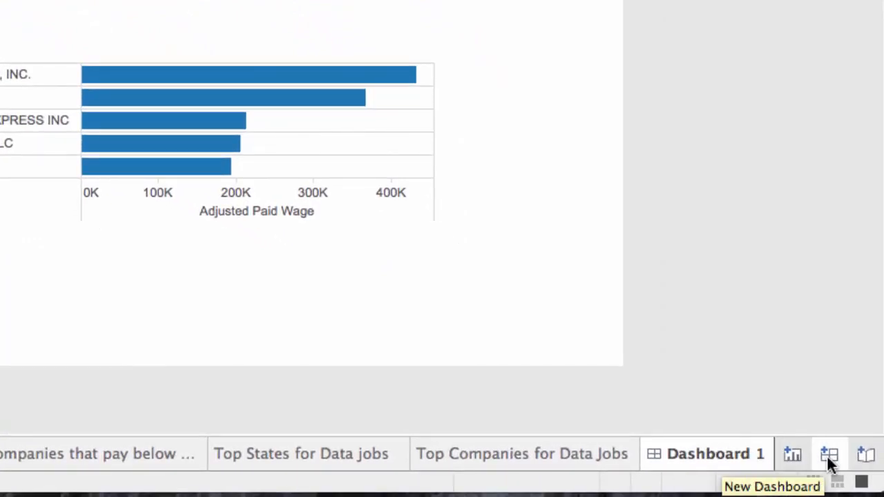
Create a new story and set its size to Laptop (800 x 600)
left_click(866, 456)
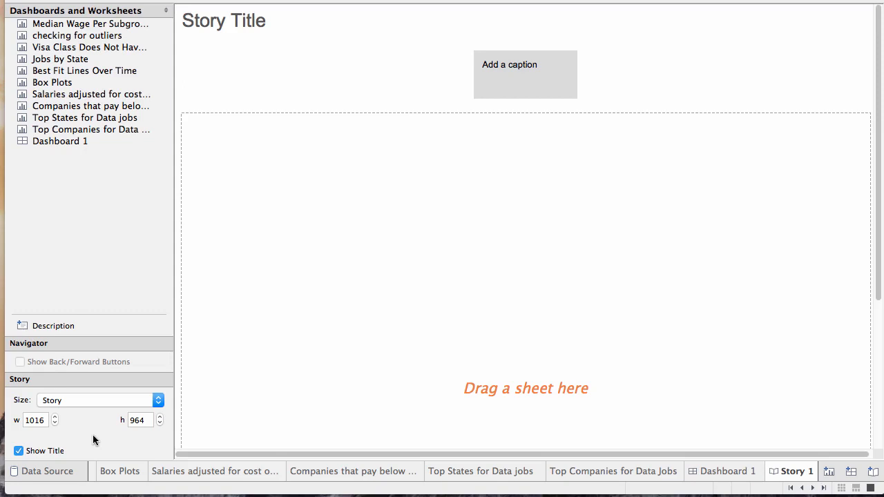
left_click(159, 400)
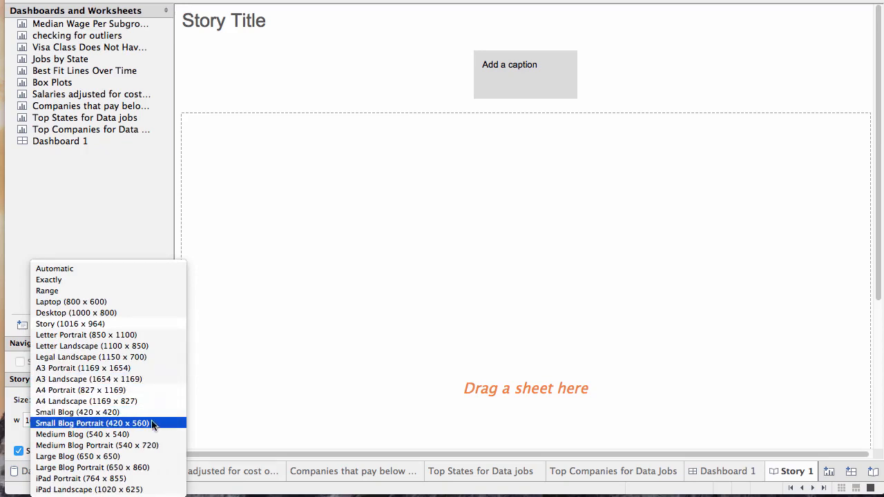
left_click(109, 302)
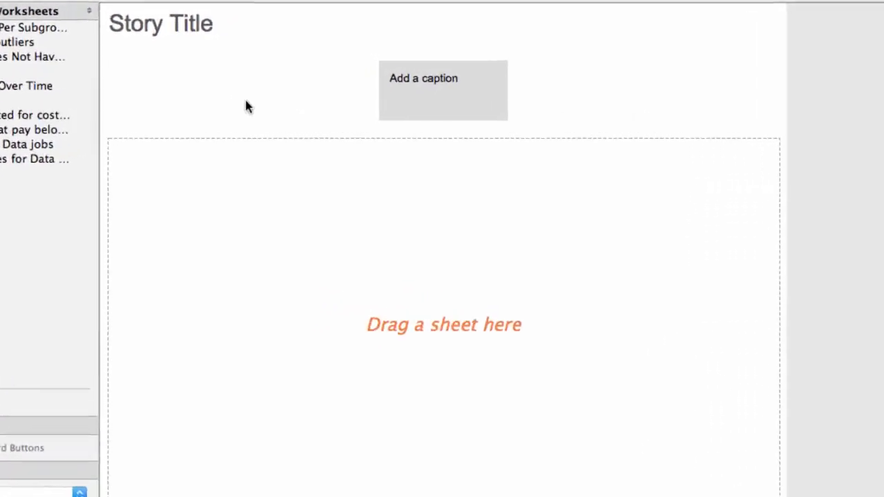
Caption the first story point "I took into consideration whether visa class would affect my salary" and place the visa class worksheet in it
left_click(422, 97)
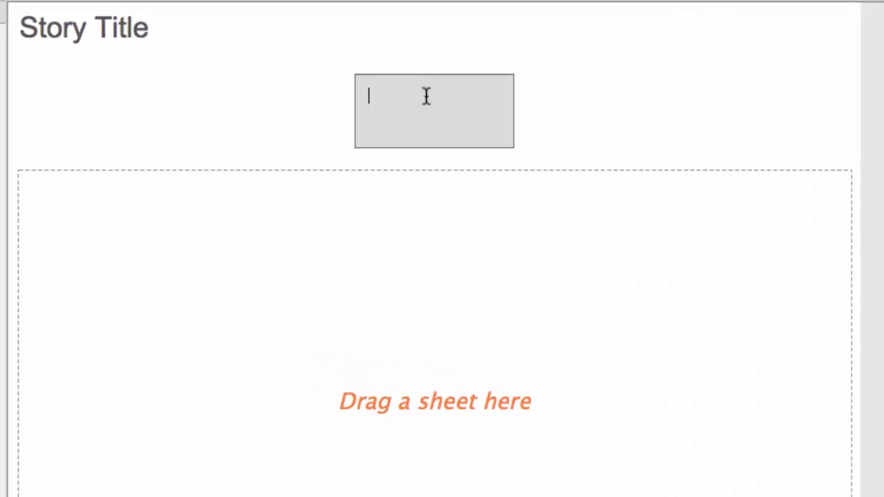
type("I took into condi")
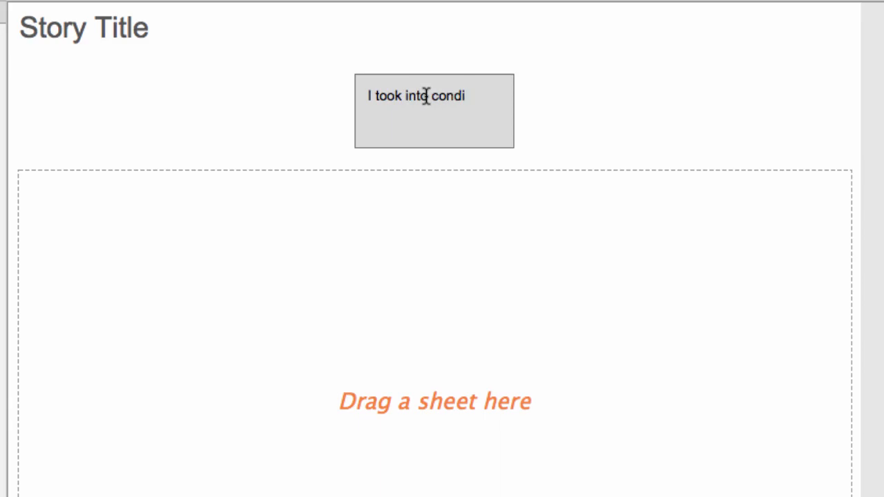
key("BackSpace")
key("BackSpace")
type("sideration ")
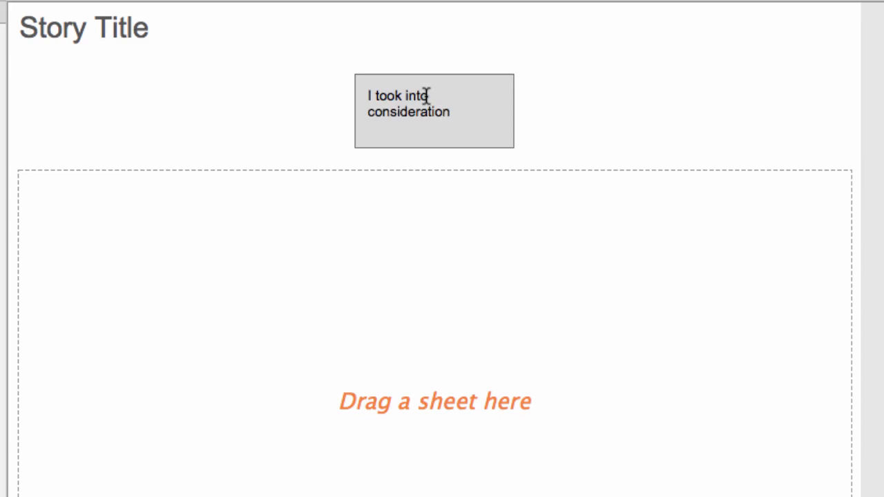
type("whether visa c")
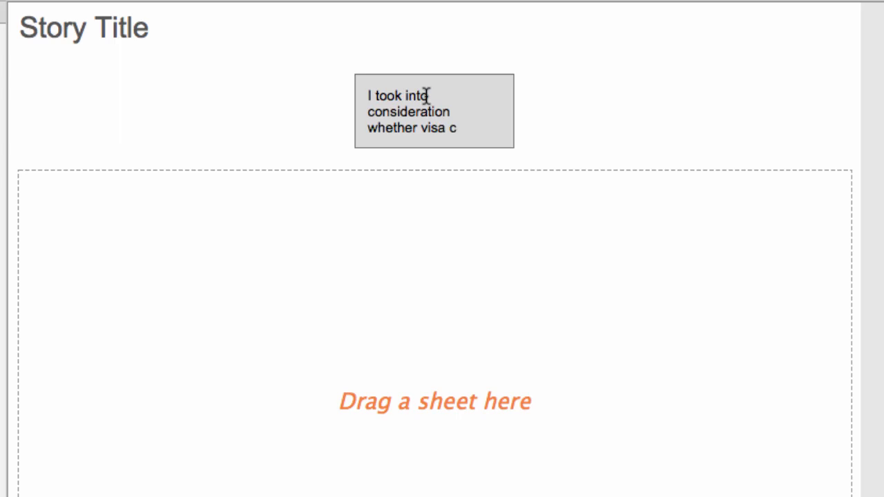
type("lass woul")
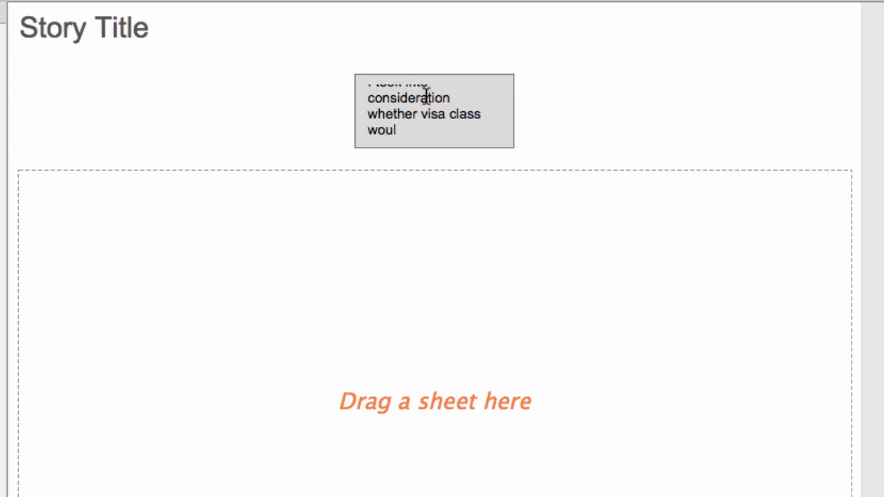
type("d affect my sal")
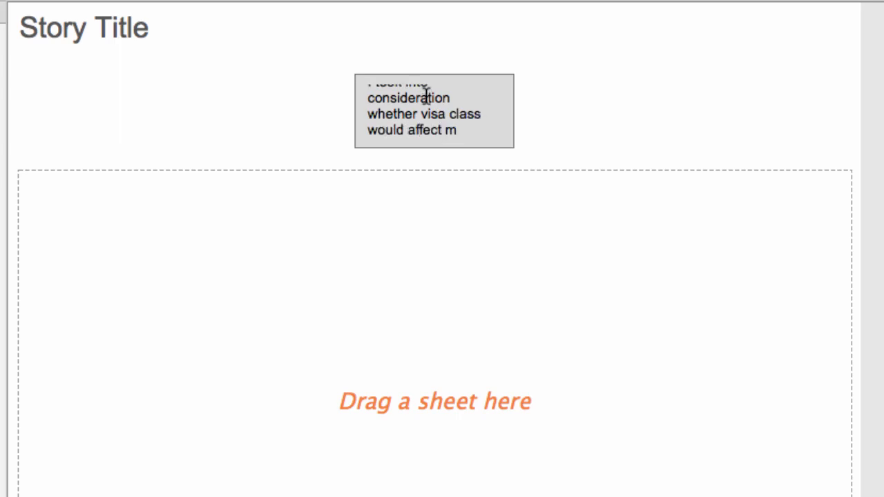
type("ary")
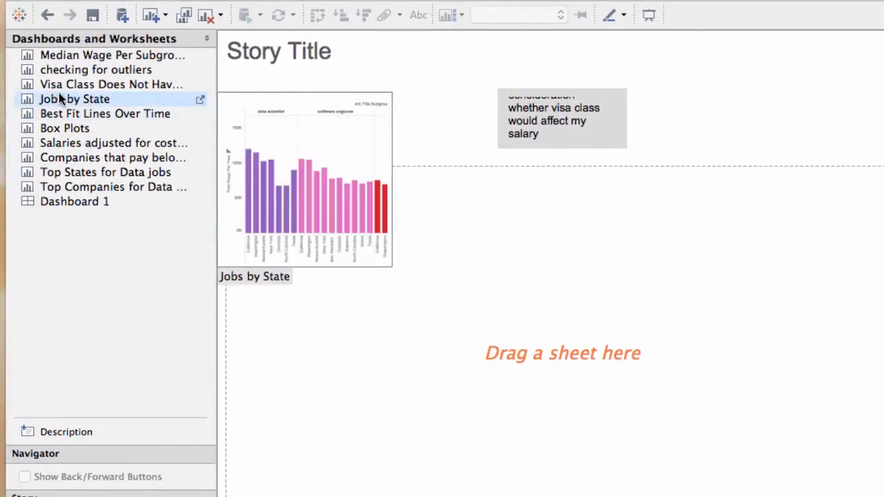
left_click_drag(65, 86, 505, 358)
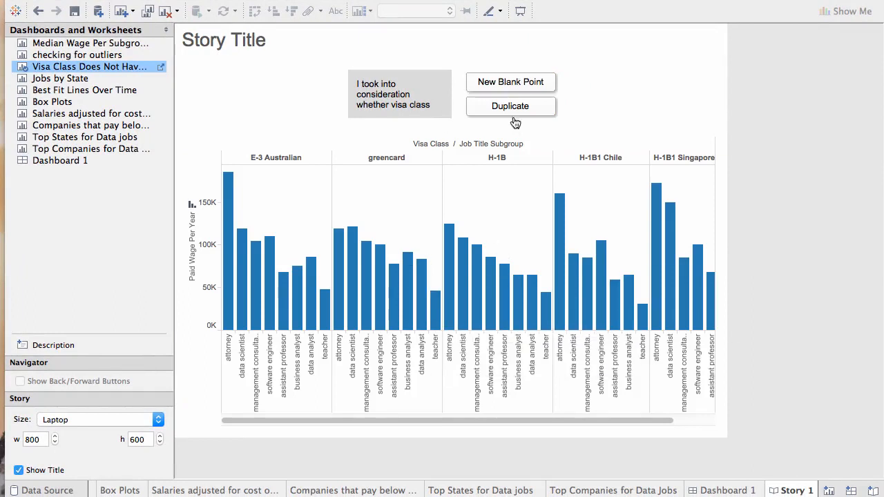
Add a story point captioned "I also looked at whether my salary would likely increase in the future" with the Best Fit Lines Over Time sheet
left_click(511, 82)
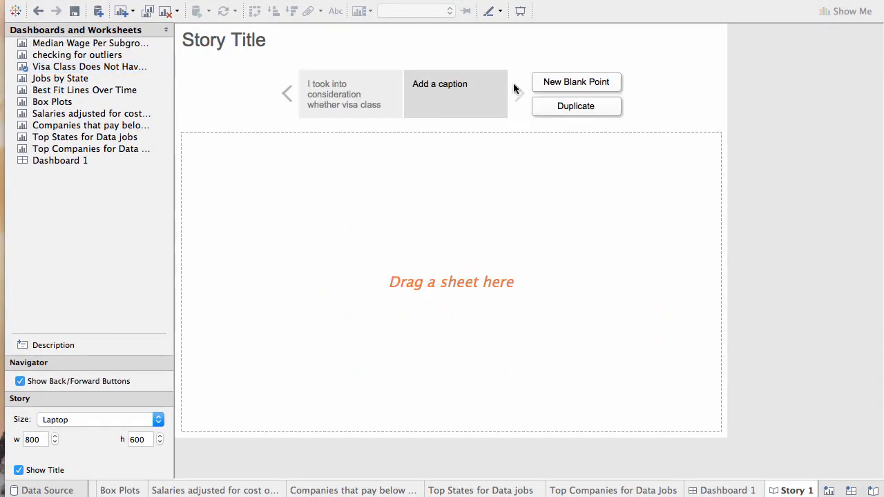
double_click(460, 88)
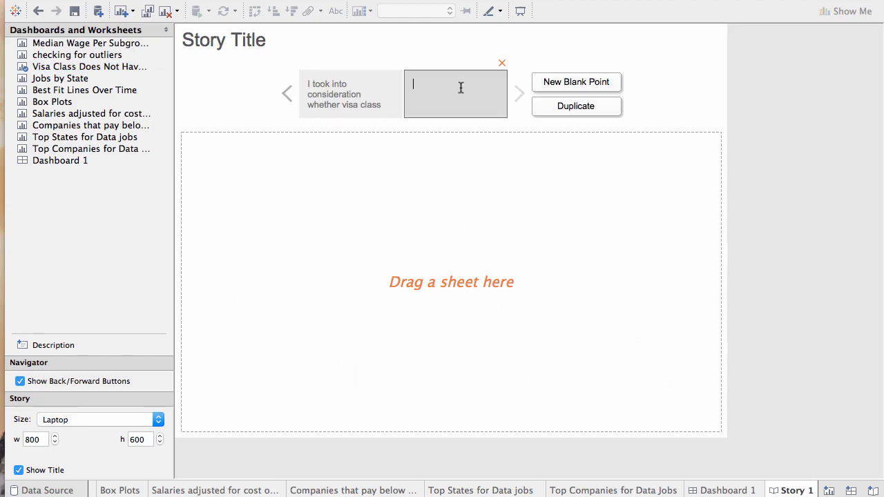
type("I also looked at whether my sa")
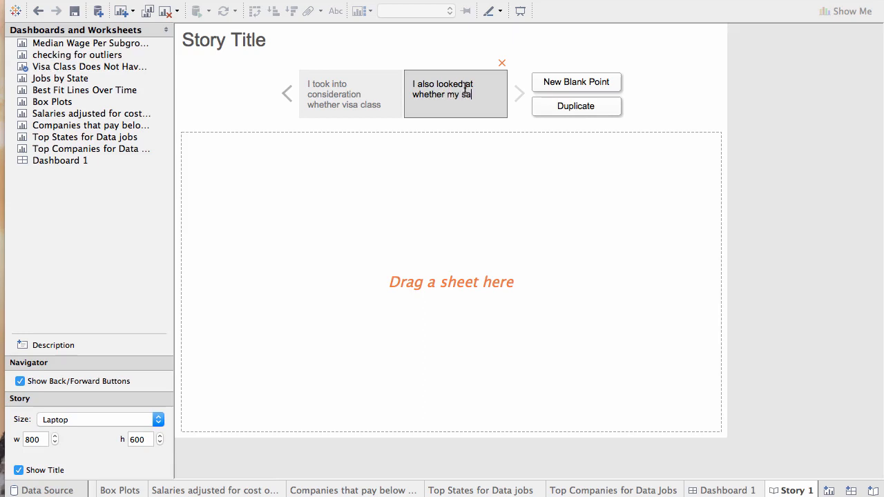
type("lary would likely incr")
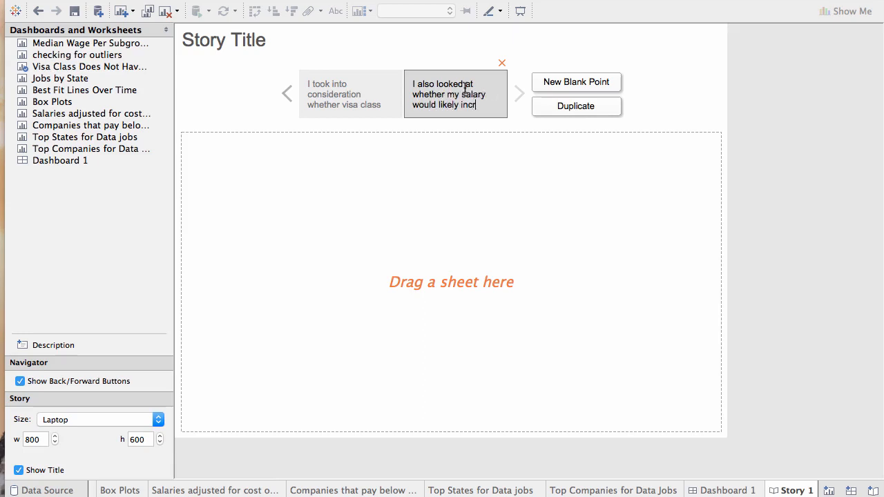
type("ease in the future")
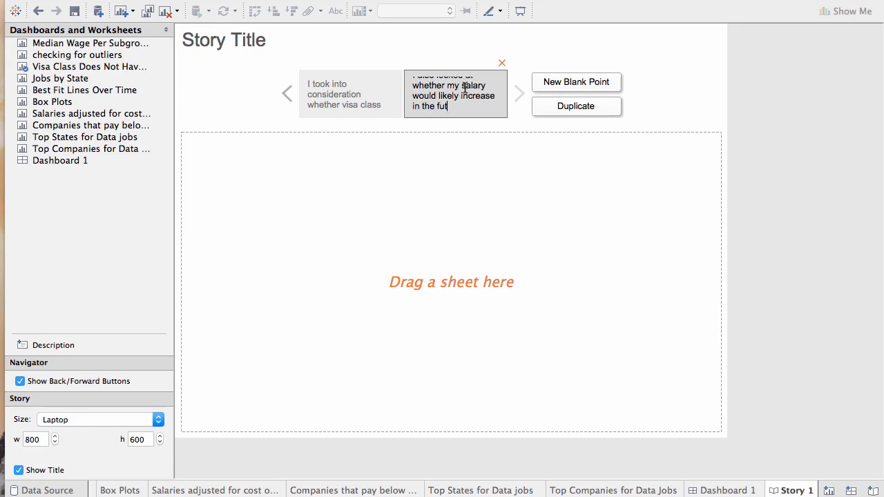
left_click(235, 87)
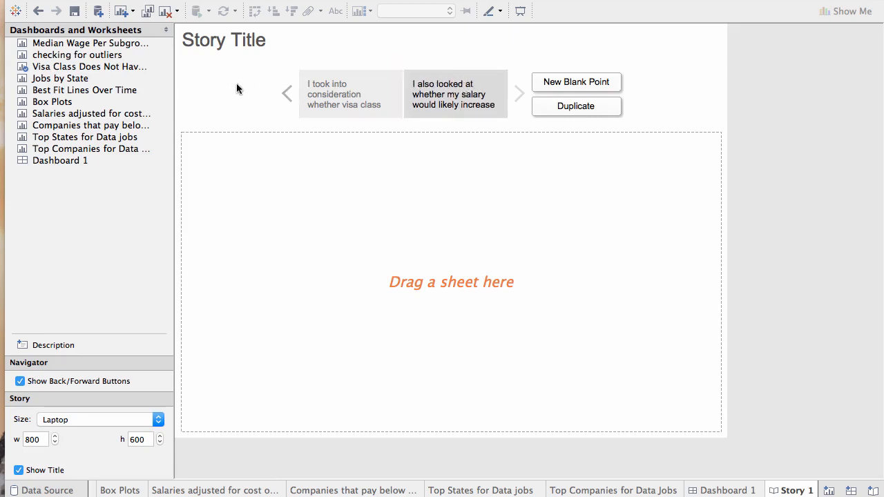
left_click_drag(69, 102, 376, 270)
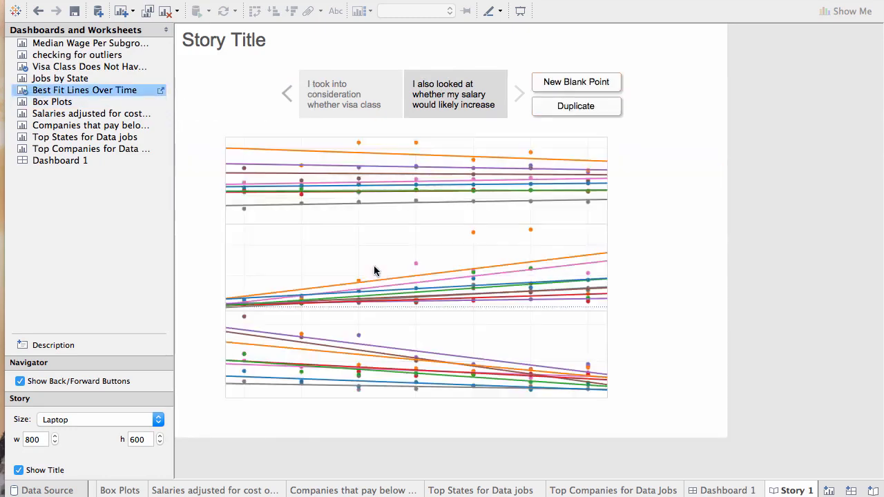
Add a story point captioned "At first, I thought I was going to move to California" with the Jobs by State sheet
left_click(591, 82)
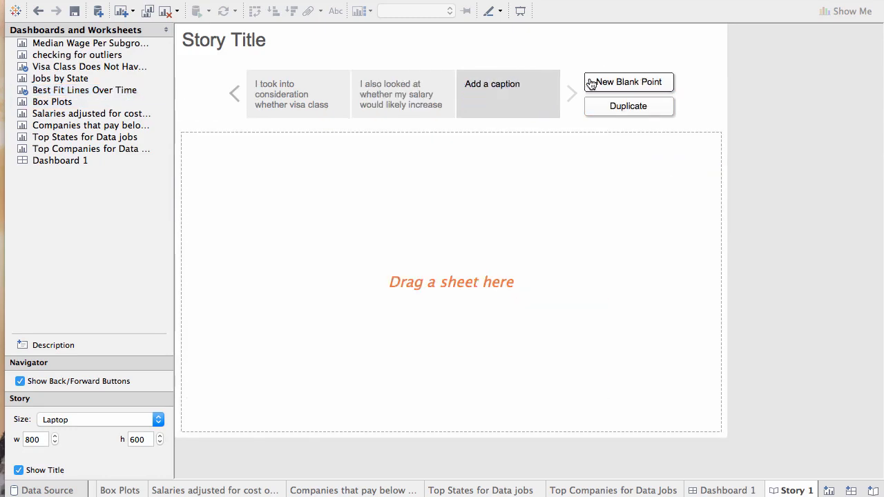
left_click(533, 99)
type("At firs")
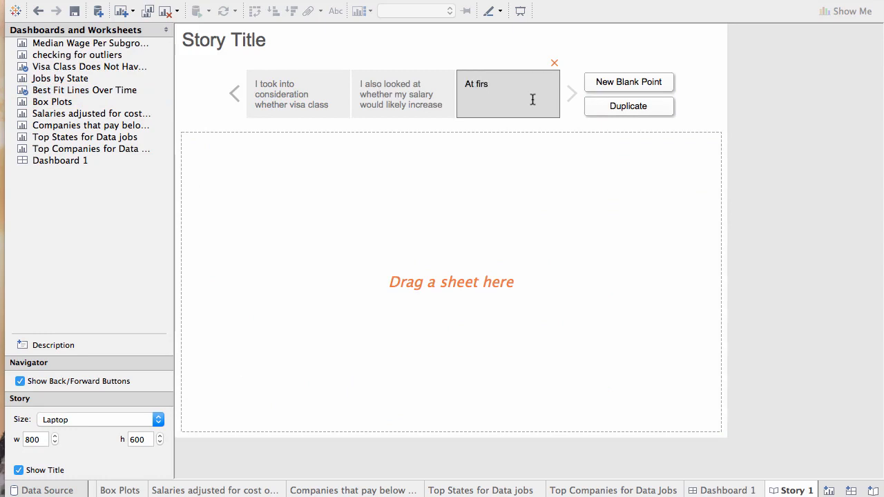
type("t, I thought I was g")
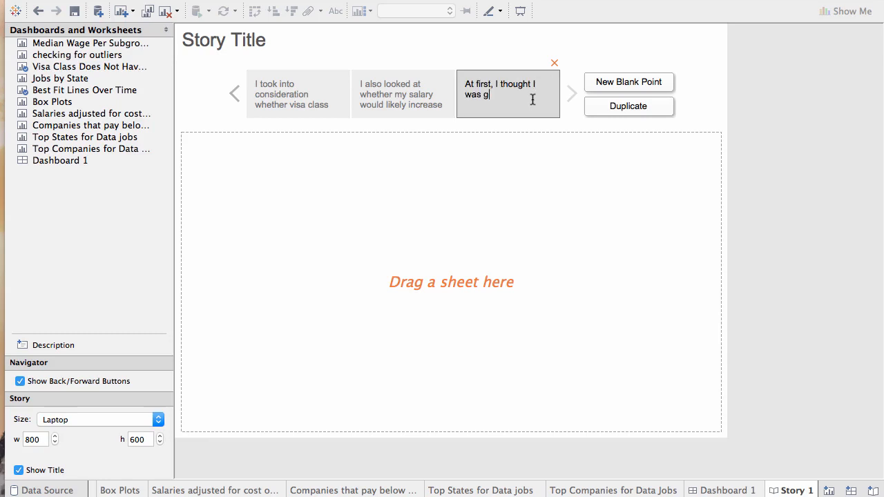
type("oing to move to California")
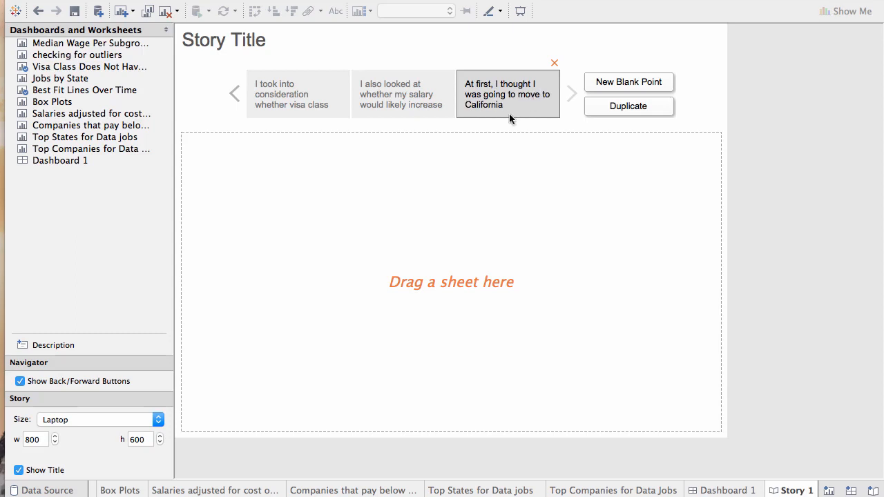
mouse_move(66, 79)
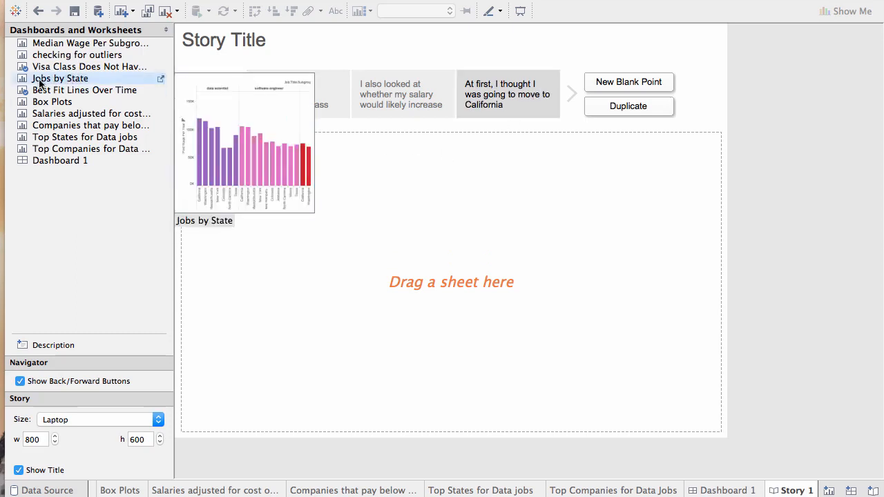
left_click_drag(64, 80, 330, 240)
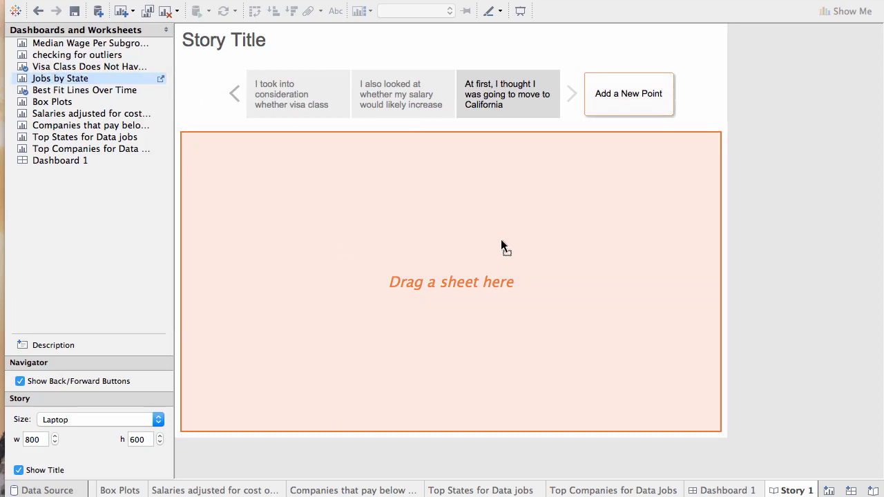
left_click_drag(501, 239, 499, 239)
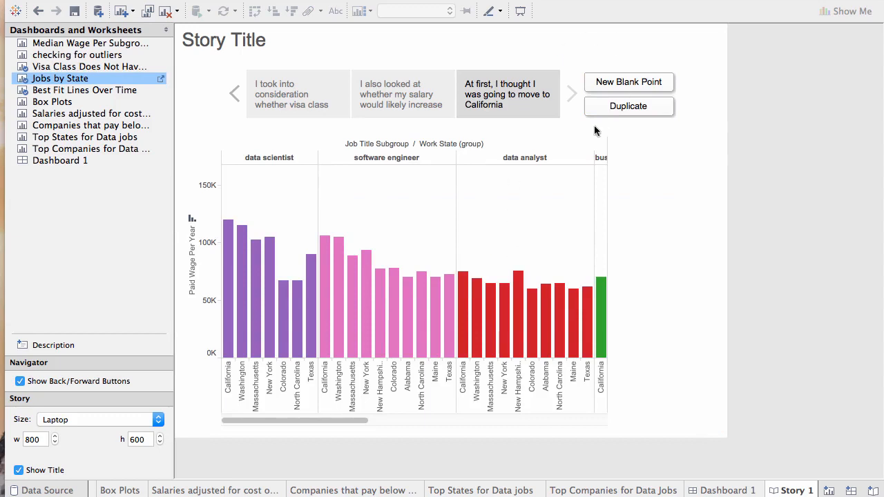
Add a story point captioned "But now, I want to move to Wyoming!" with Dashboard 1
left_click(639, 83)
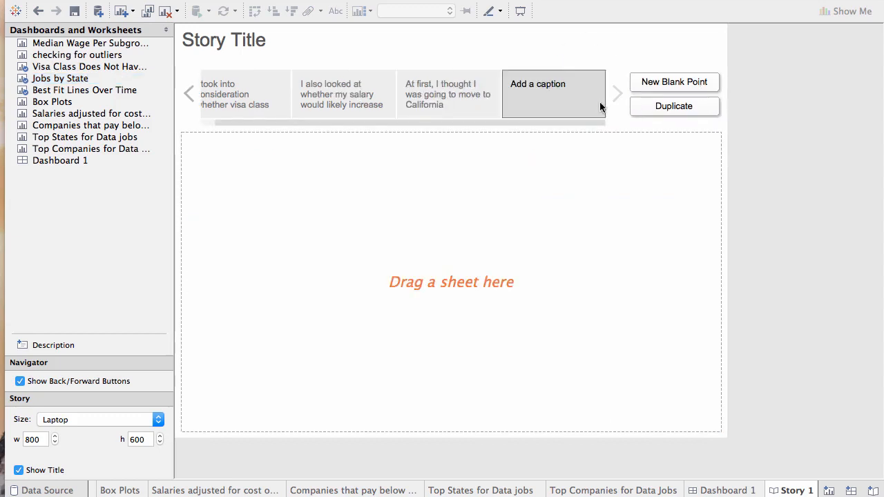
left_click(559, 83)
type("But")
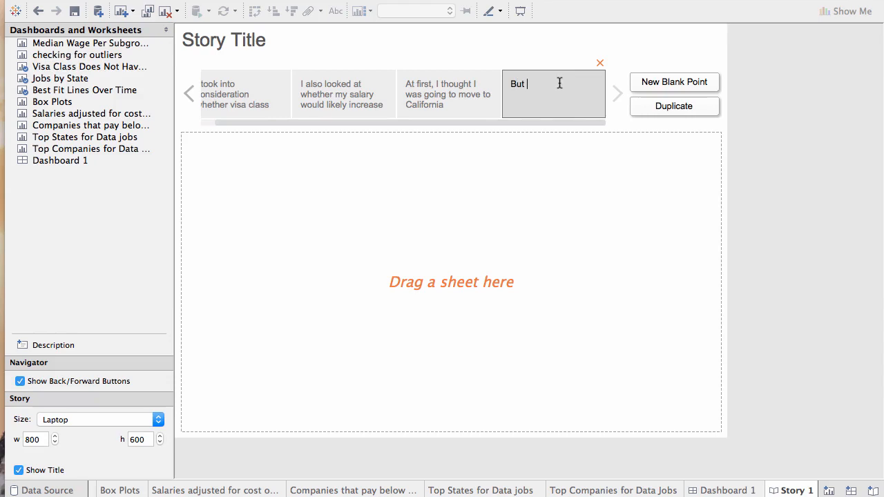
type(" now, I want to move to Wyoming!")
left_click(462, 63)
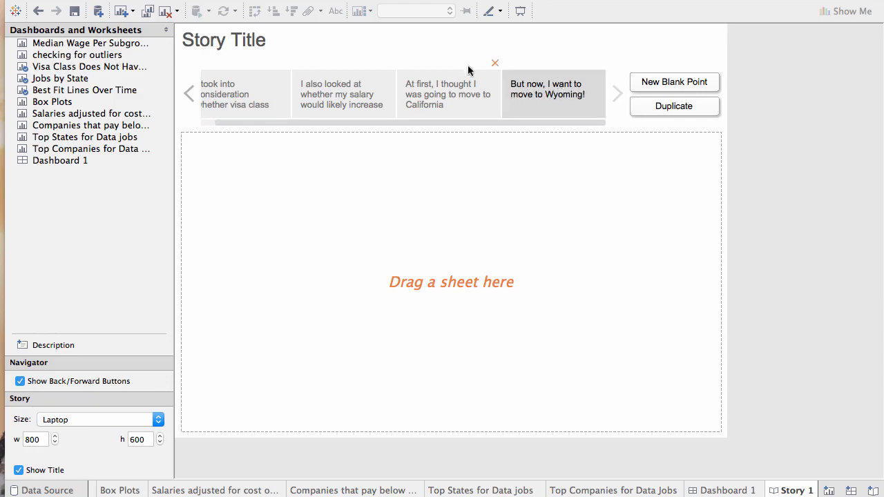
left_click_drag(41, 161, 102, 262)
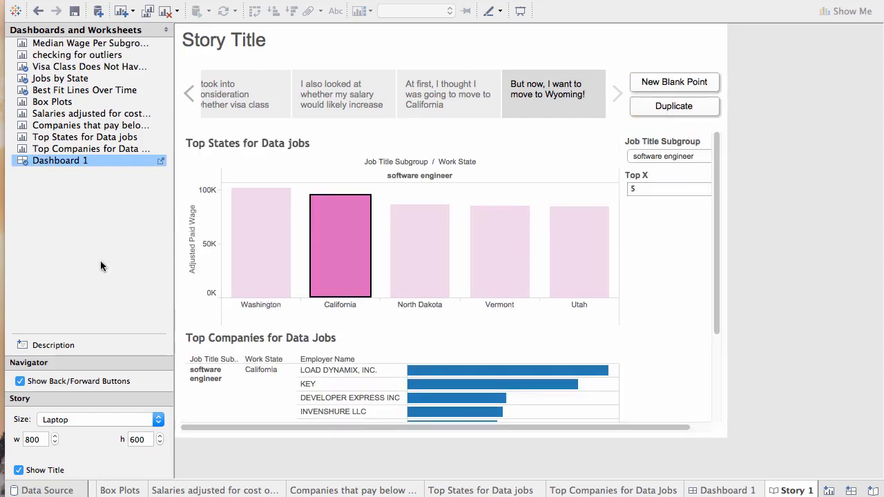
Filter the companies chart by North Dakota, Vermont and Washington in turn in the Top States chart, and finish with Vermont selected
mouse_move(435, 245)
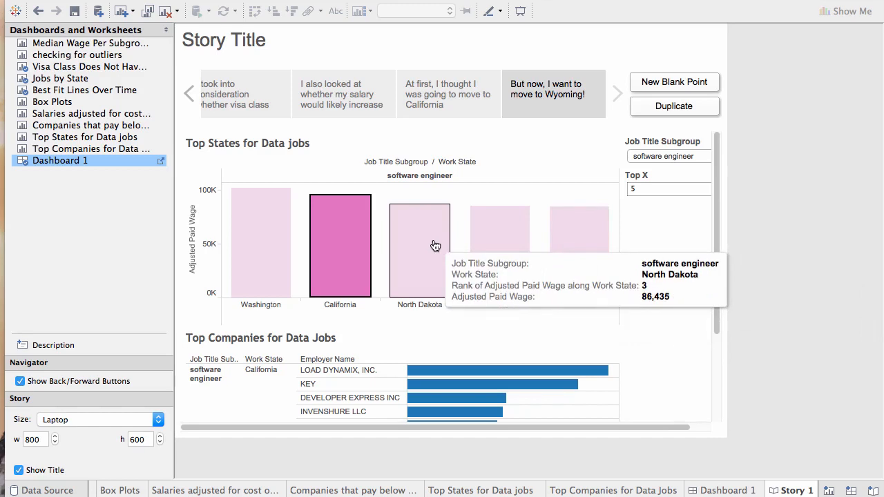
left_click(435, 246)
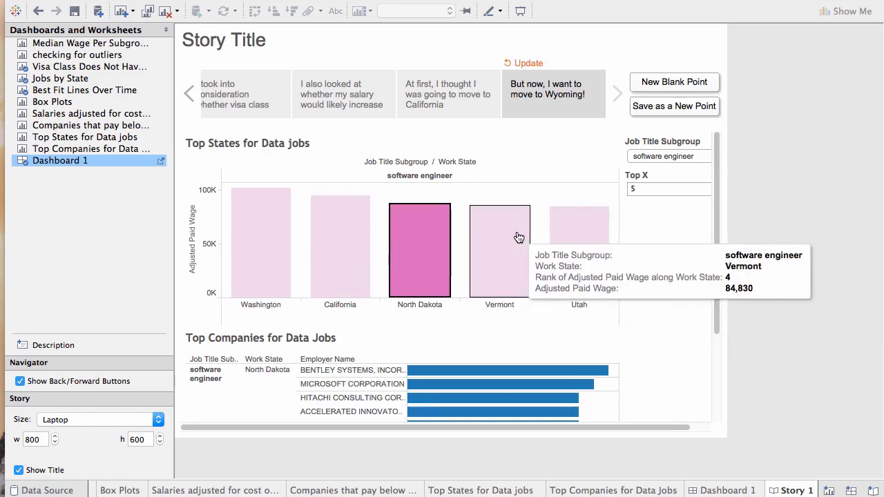
left_click(487, 257)
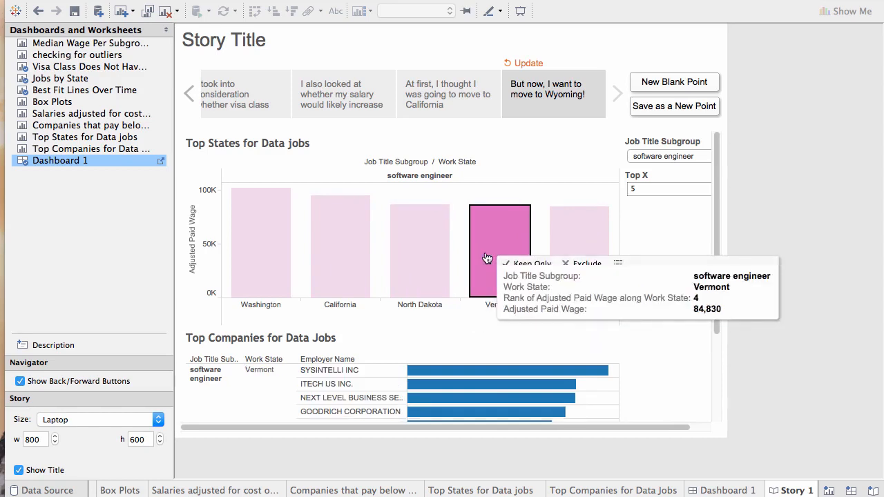
left_click(282, 255)
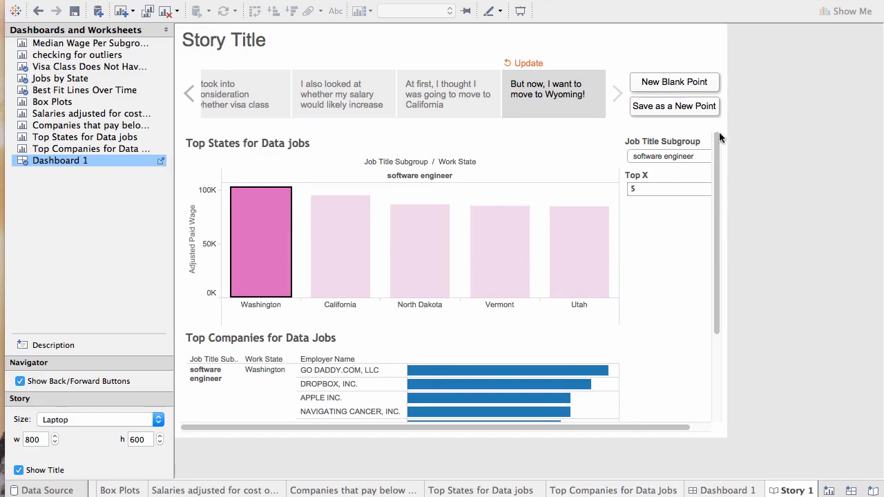
mouse_move(589, 213)
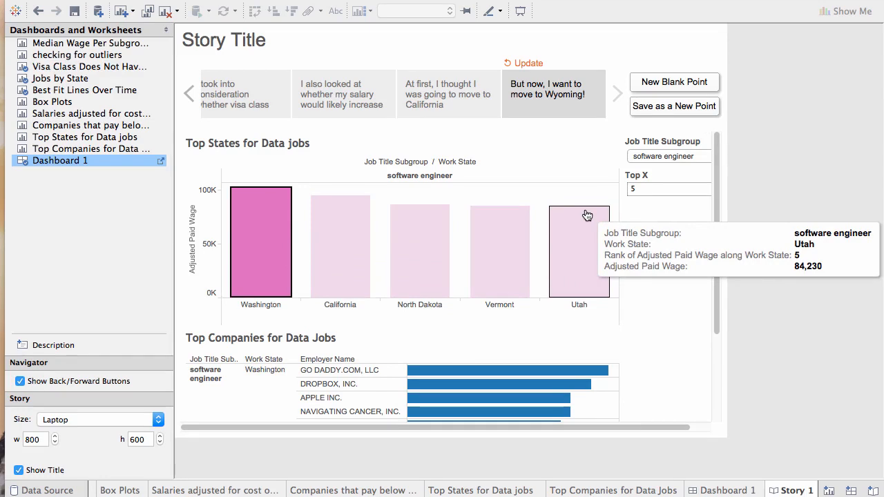
left_click(500, 258)
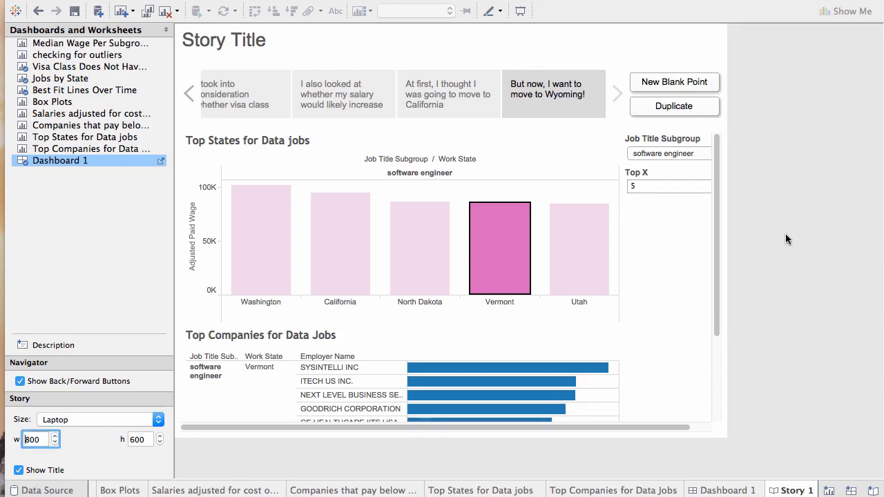
left_click(242, 43)
double_click(241, 45)
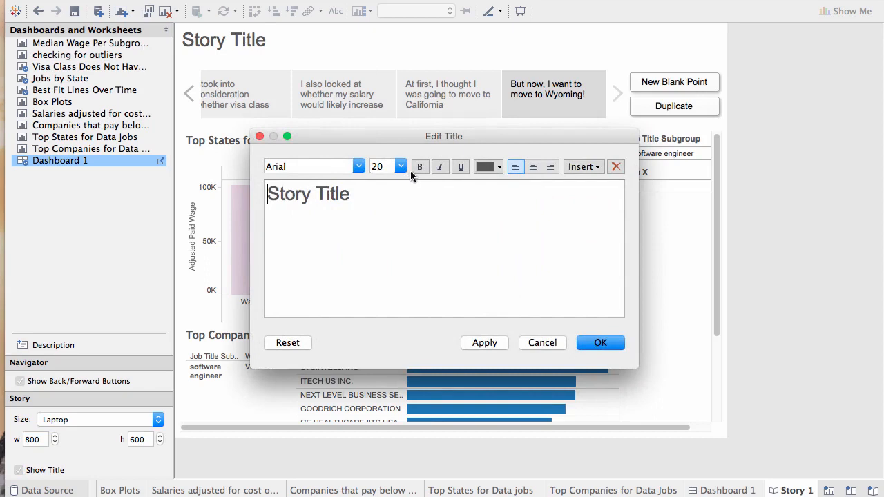
left_click(548, 343)
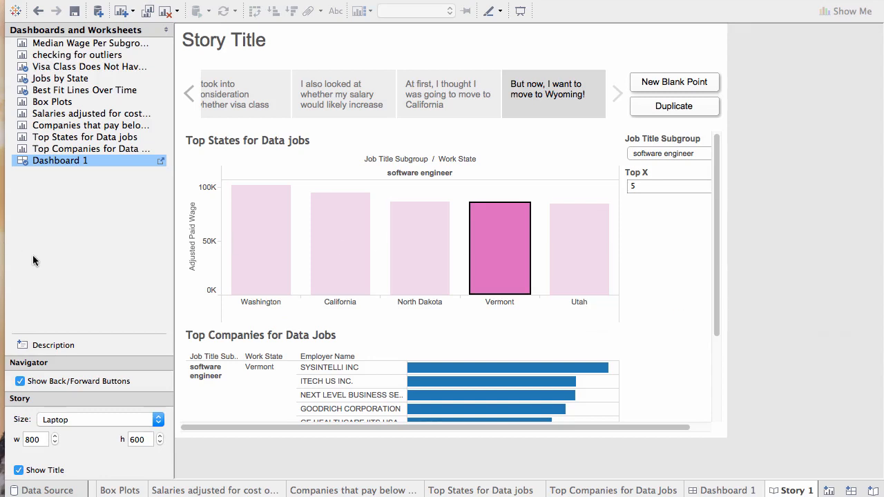
Add a description to the Wyoming story point reading "Click on a state to see what companies offer the best salaries!"
left_click(28, 349)
double_click(28, 346)
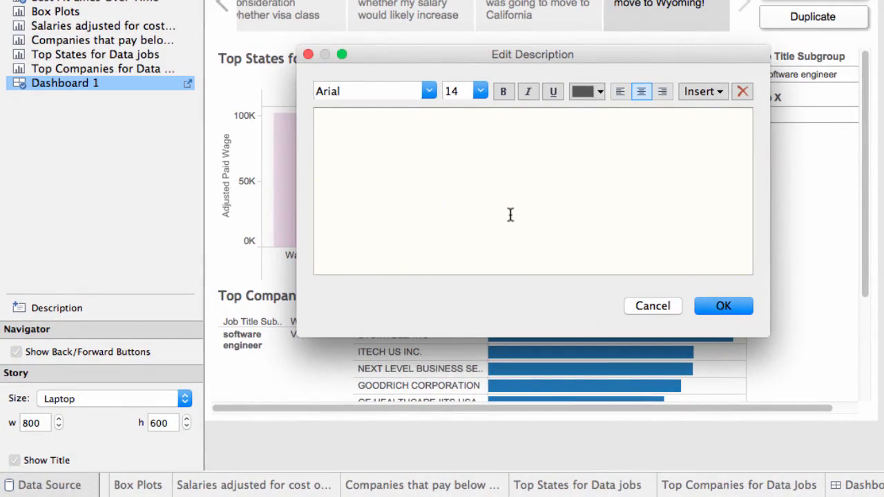
type("Click on a data")
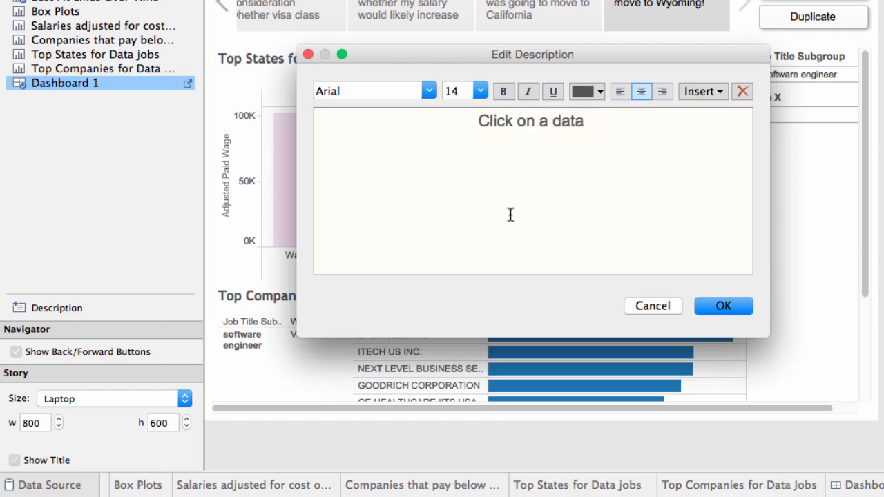
type(" poin")
key("BackSpace")
key("BackSpace")
key("BackSpace")
key("BackSpace")
key("BackSpace")
key("BackSpace")
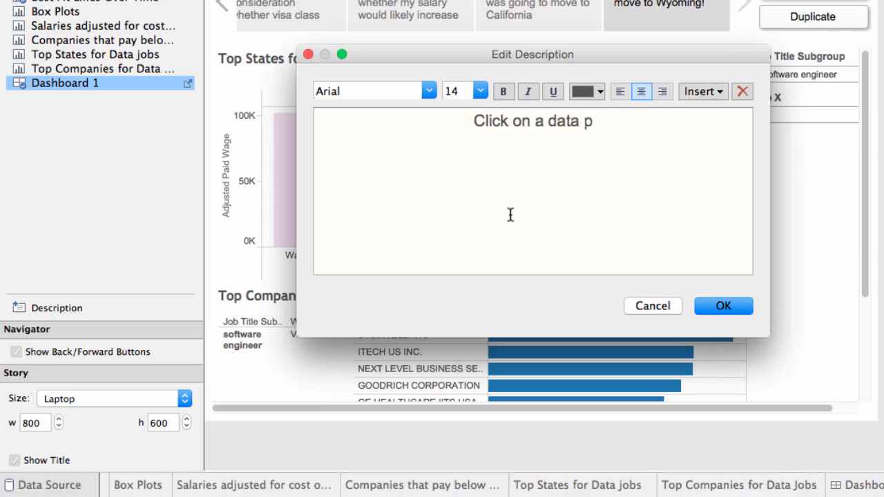
key("BackSpace")
key("BackSpace")
key("BackSpace")
type("stt")
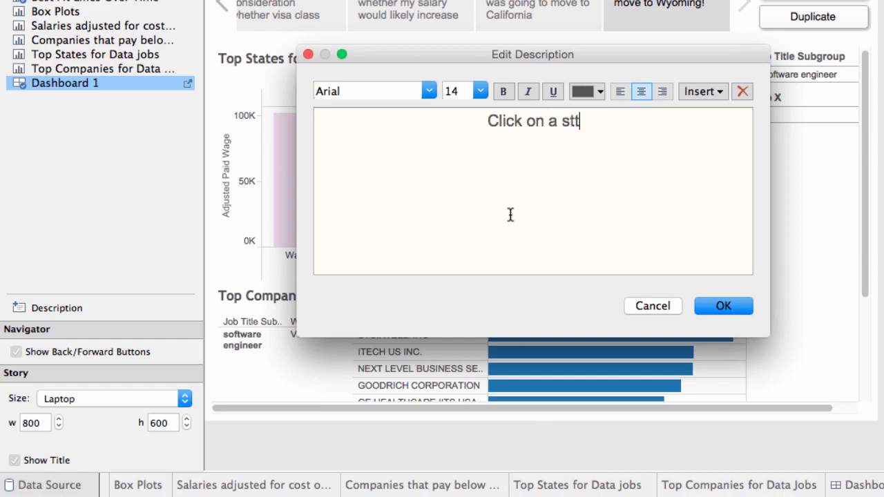
key("BackSpace")
type("ate to")
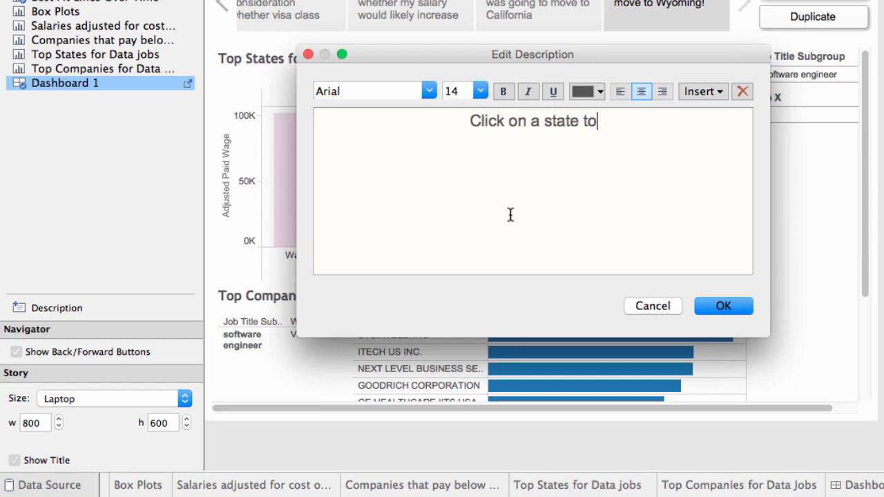
type(" see what c")
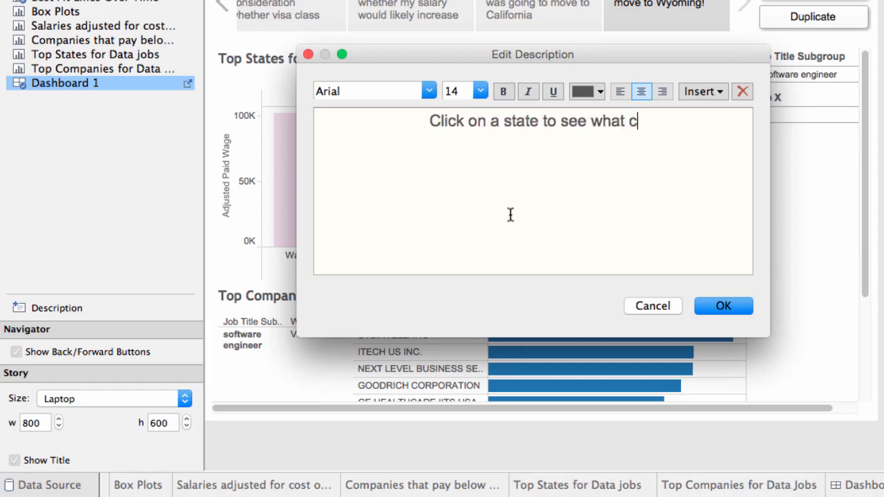
type("ompanies o")
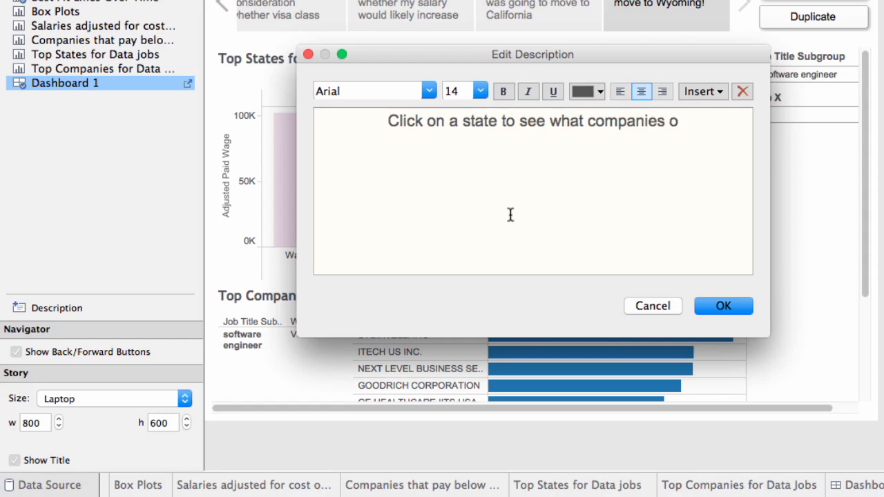
type("ffer the best s")
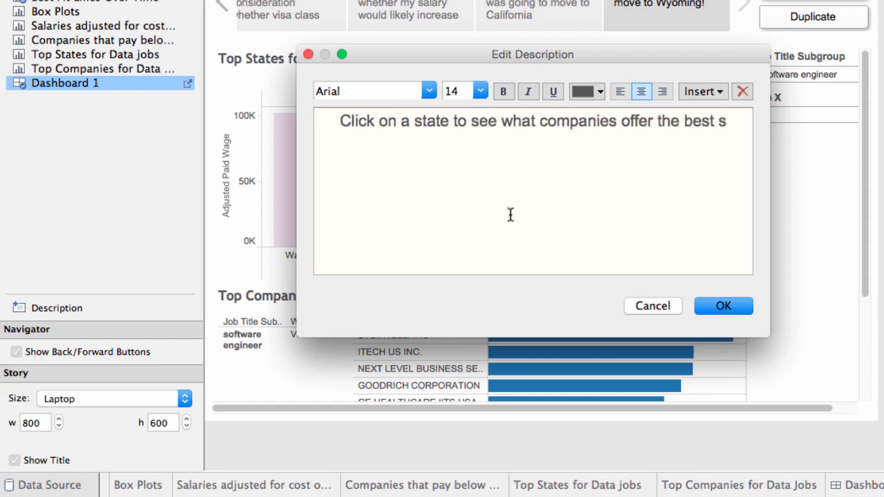
type("alaries!")
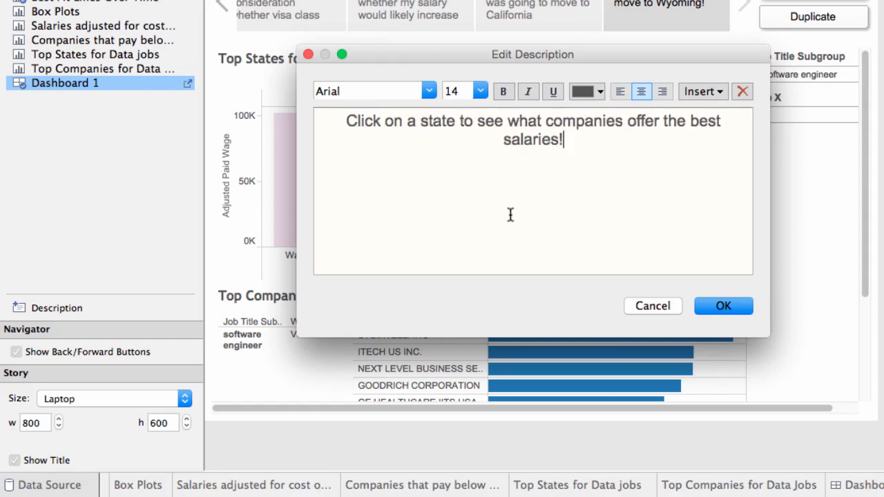
left_click(712, 306)
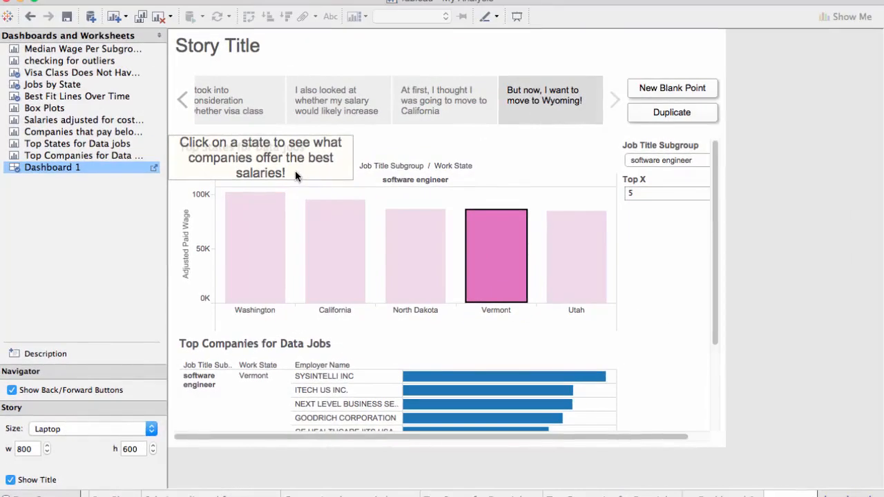
Move the description box off the chart title to the story's right edge, beside the Top Companies heading
left_click(295, 172)
left_click_drag(278, 132, 648, 261)
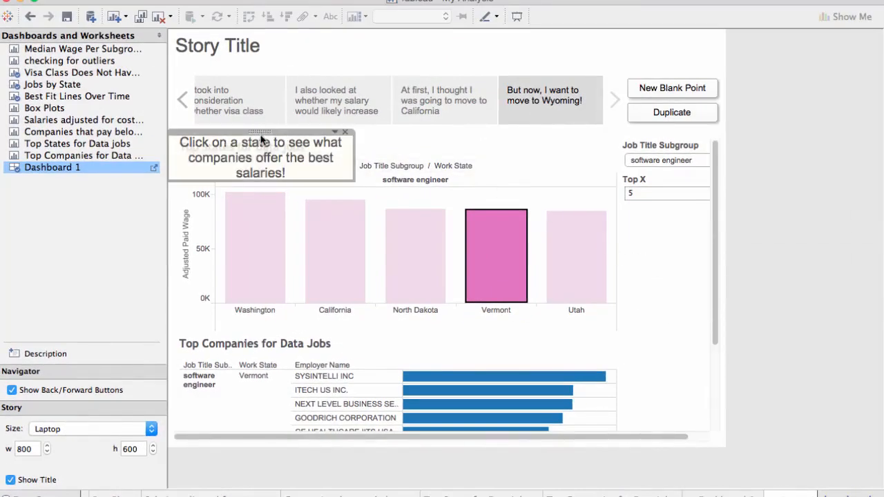
left_click_drag(260, 132, 675, 312)
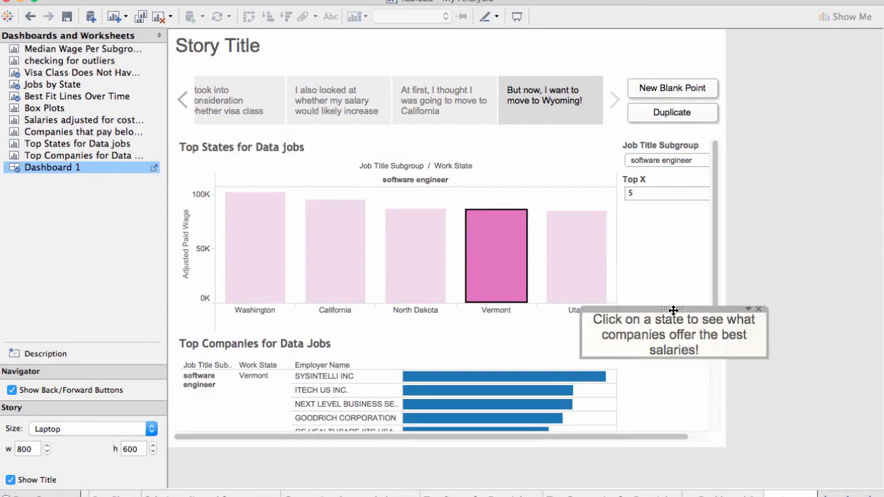
left_click(745, 310)
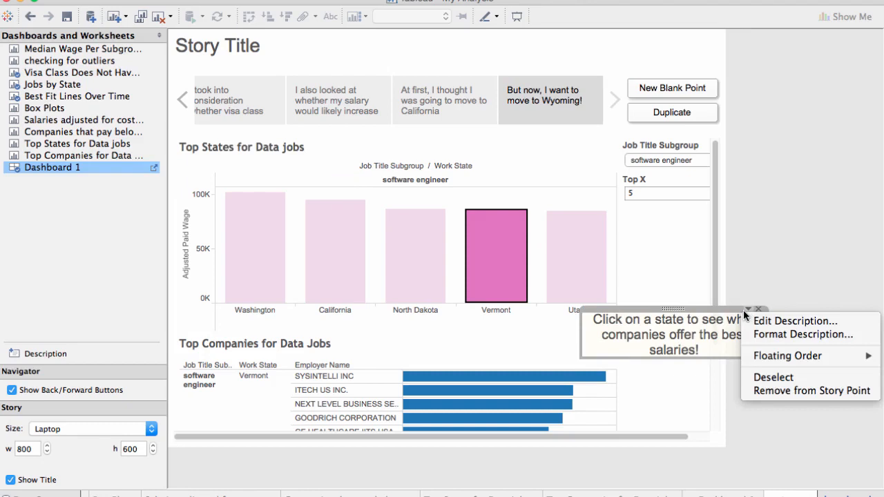
mouse_move(756, 355)
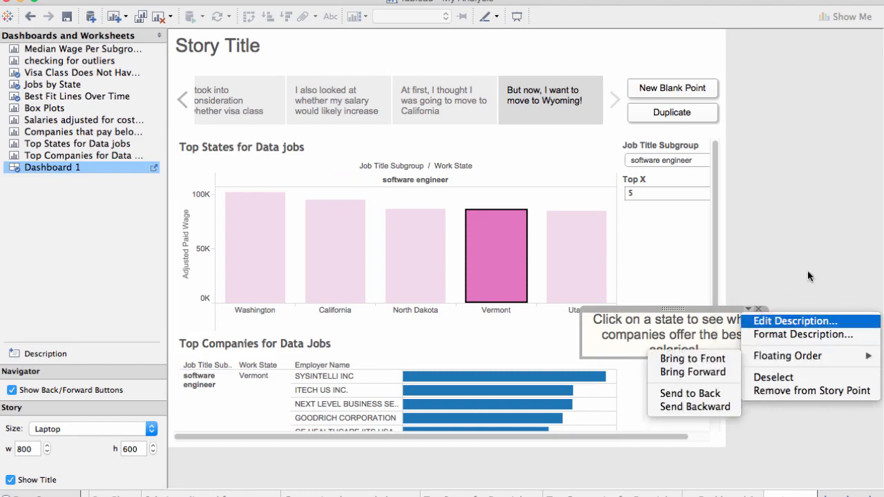
left_click(830, 269)
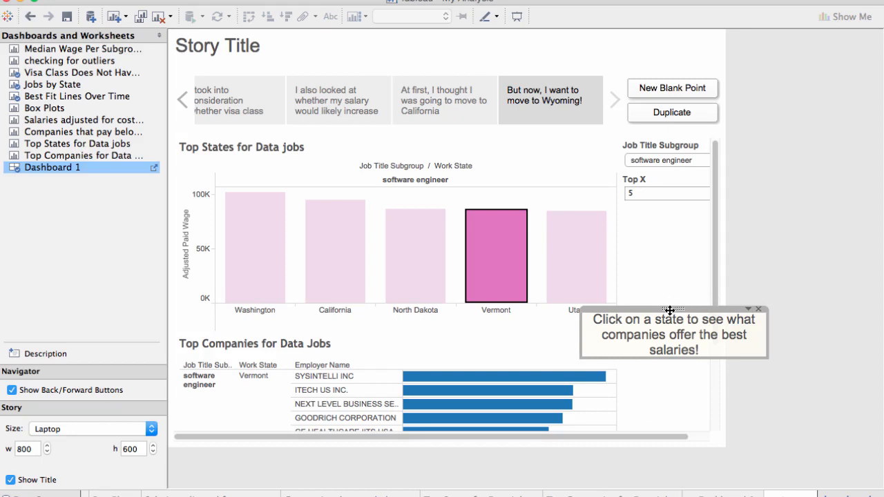
left_click_drag(736, 385, 736, 385)
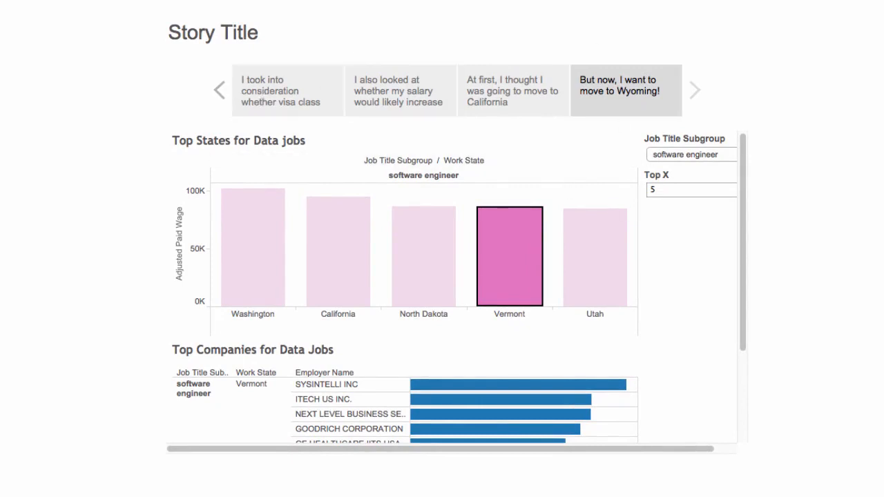
Review the salary increase, California and Wyoming story points in turn in presentation mode
left_click(392, 93)
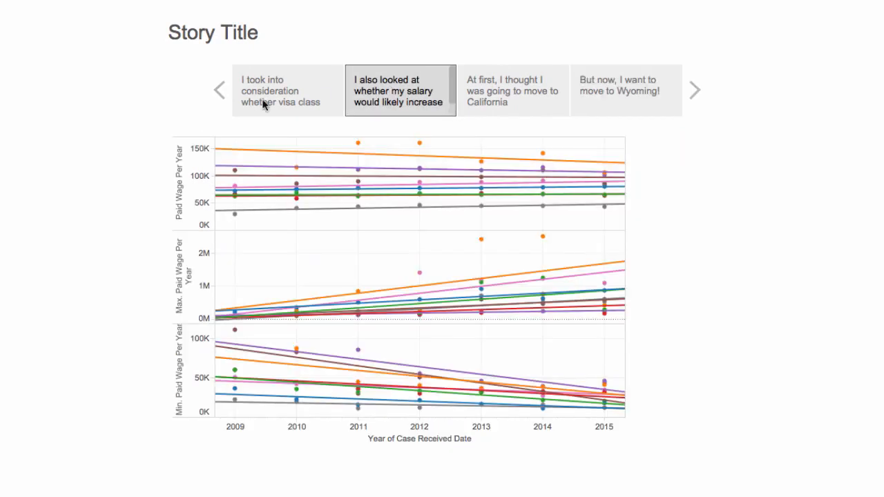
left_click(530, 83)
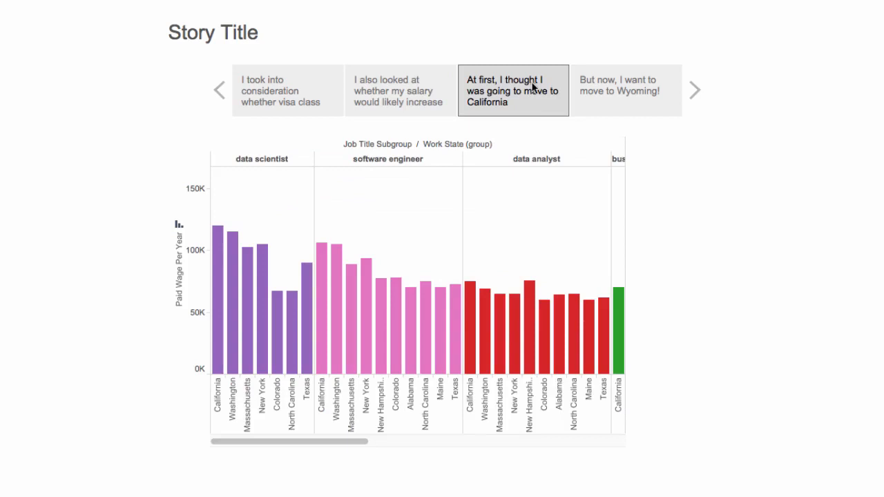
left_click(674, 82)
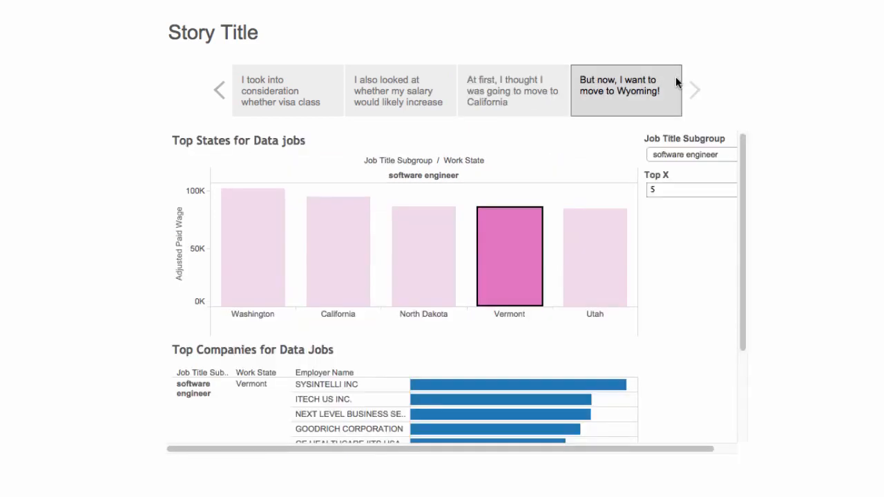
Filter the companies chart by North Dakota, California and Washington in turn in the presented dashboard
left_click(539, 249)
left_click(401, 275)
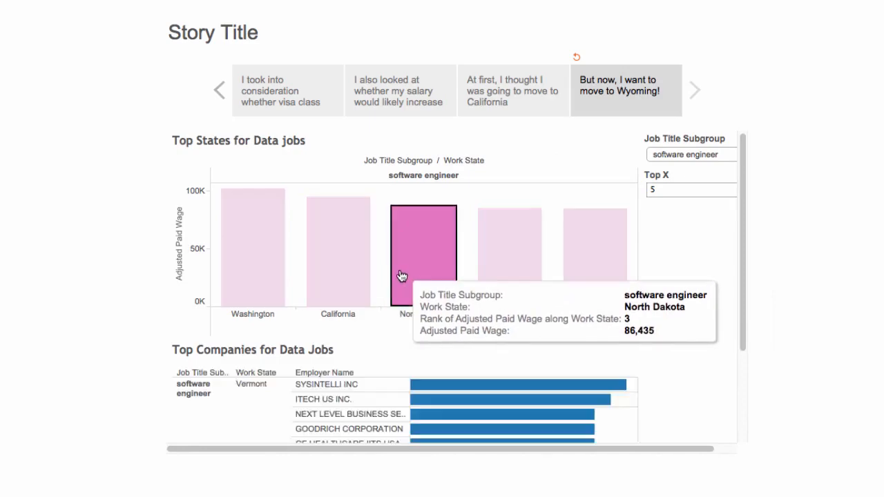
left_click(340, 279)
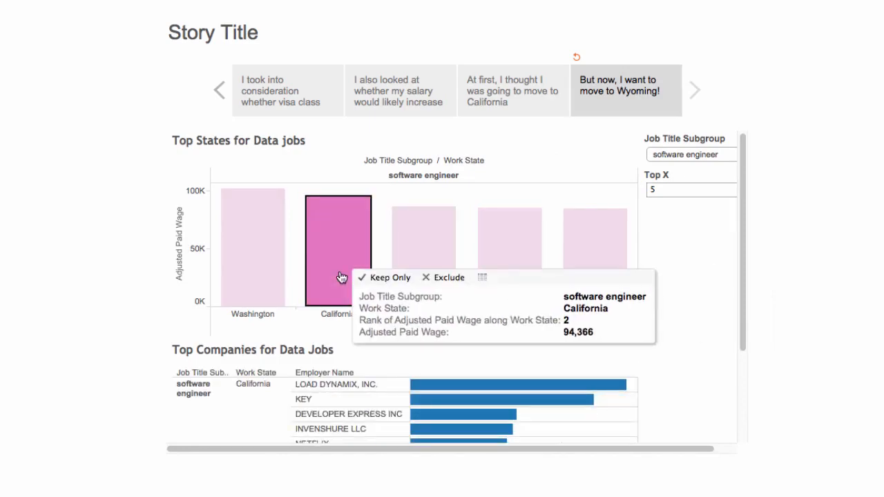
left_click(251, 281)
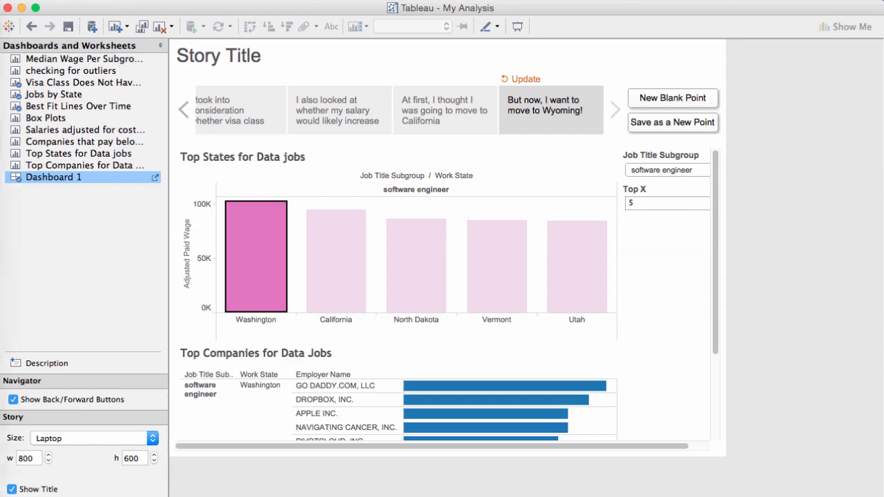
Switch to the Safari browser and view the "Mapping Different Prices" point of the Gazprom's Grip story
mouse_move(14, 257)
left_click(14, 135)
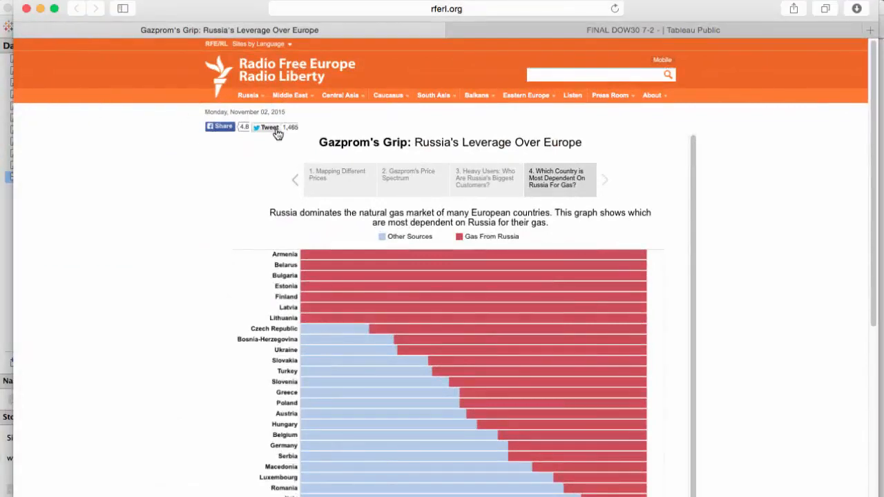
left_click_drag(245, 8, 227, 8)
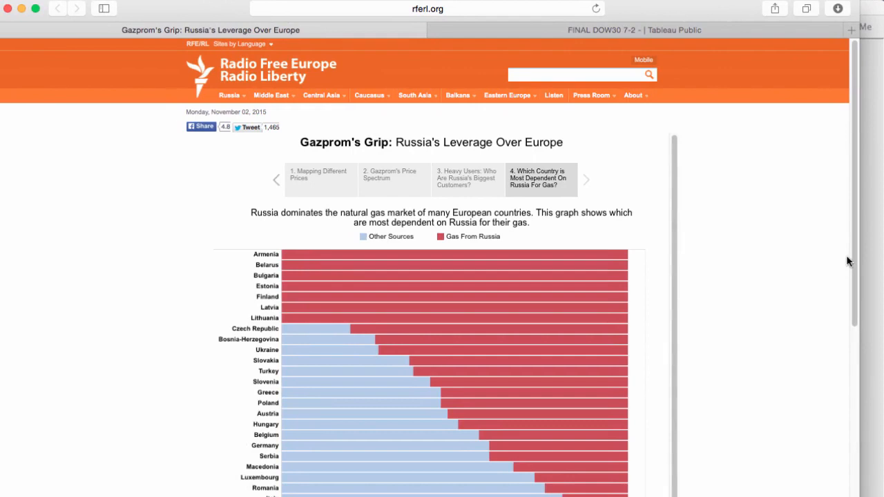
left_click_drag(854, 253, 854, 281)
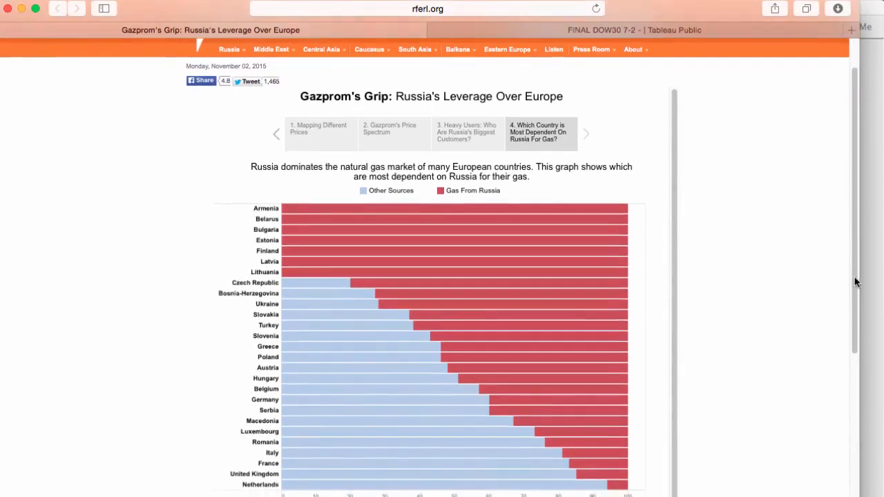
left_click(289, 125)
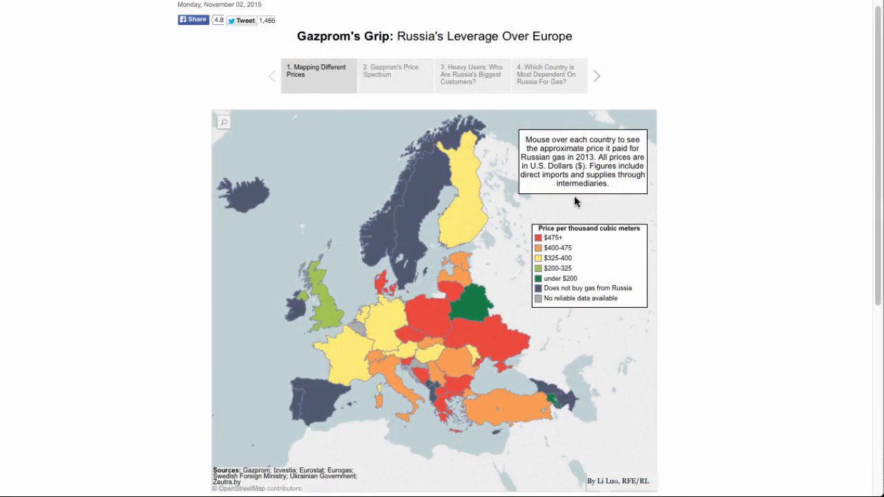
View the "Gazprom's Price Spectrum" point and inspect the price details for Romania and Switzerland
left_click(413, 81)
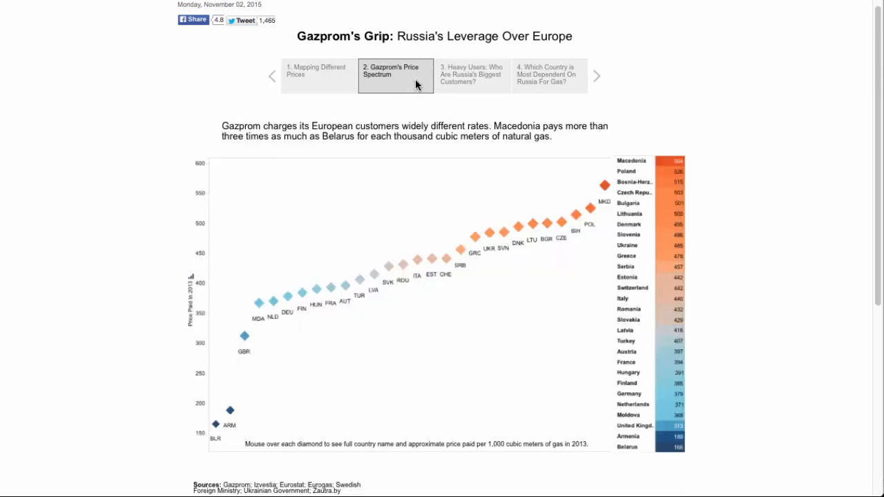
mouse_move(406, 270)
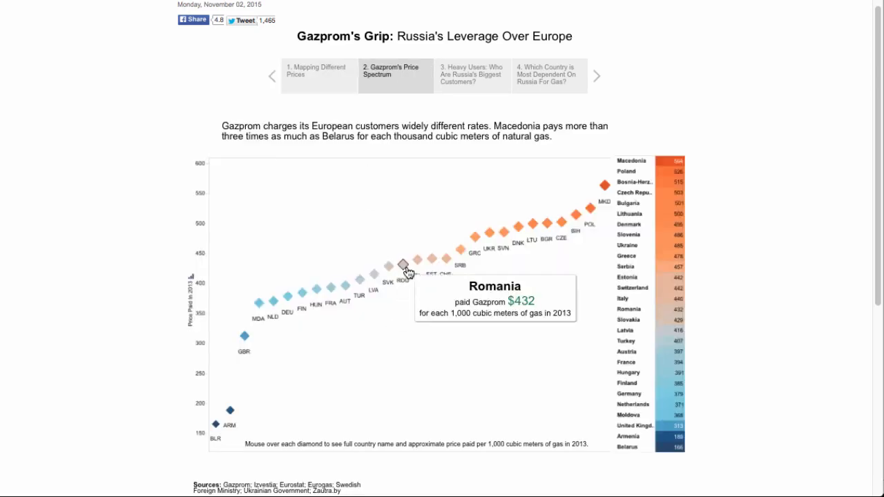
mouse_move(447, 262)
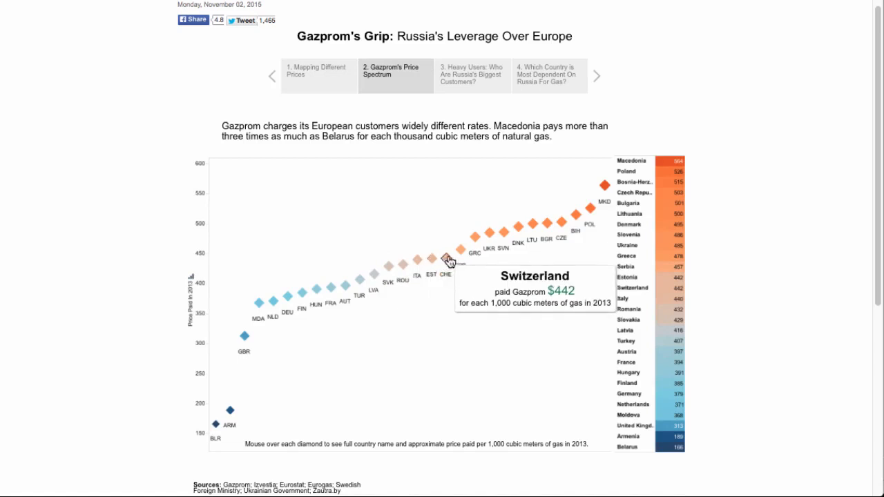
View the heavy users point and the country dependence point, highlighting Poland's "Gas From Russia" bar in the latter
left_click(475, 77)
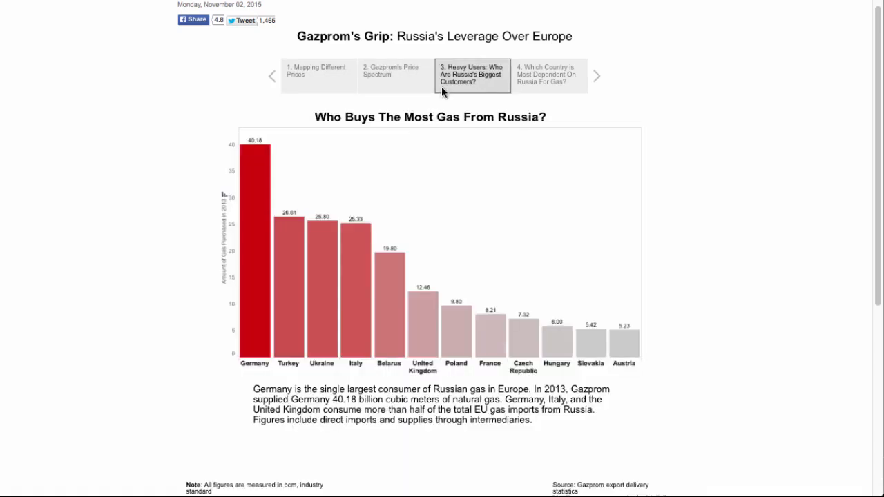
mouse_move(268, 289)
left_click(564, 82)
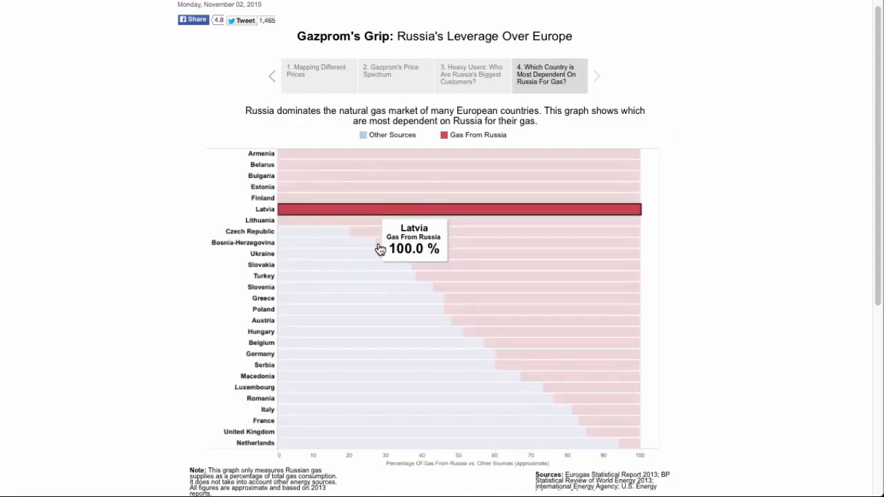
left_click(545, 312)
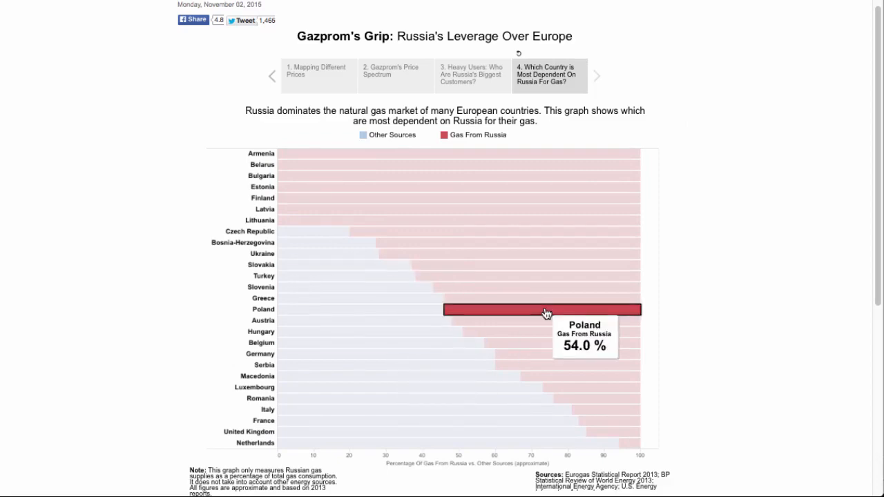
In the FINAL DOW30 7-2 story, highlight Merck and Johnson & Johnson in turn in the Dow Directory and open the 2000s Great Recession point
mouse_move(191, 6)
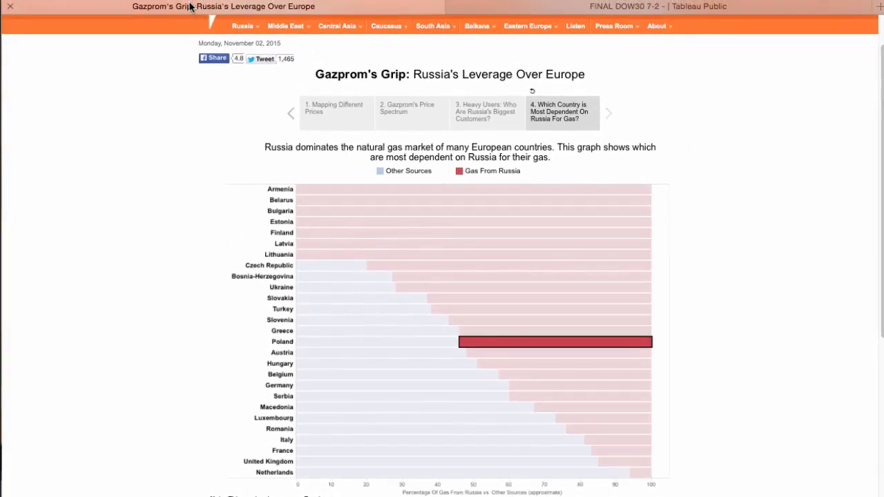
left_click(593, 9)
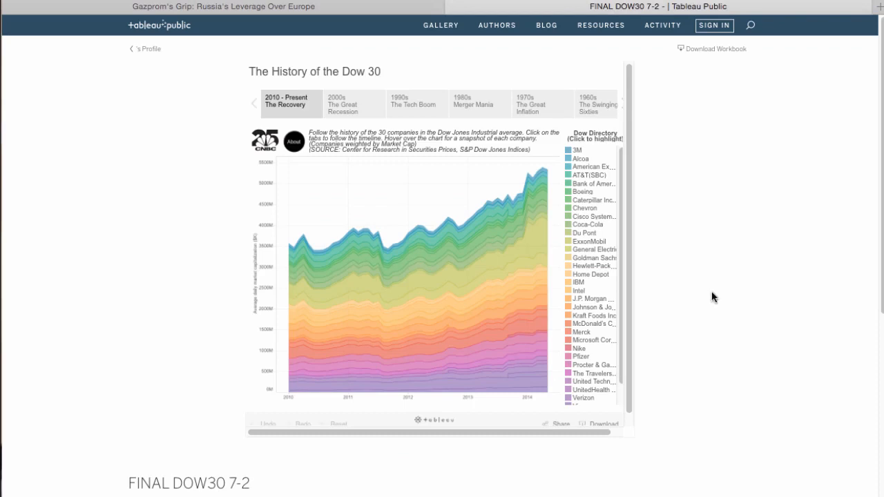
scroll(604, 296, "down", 1)
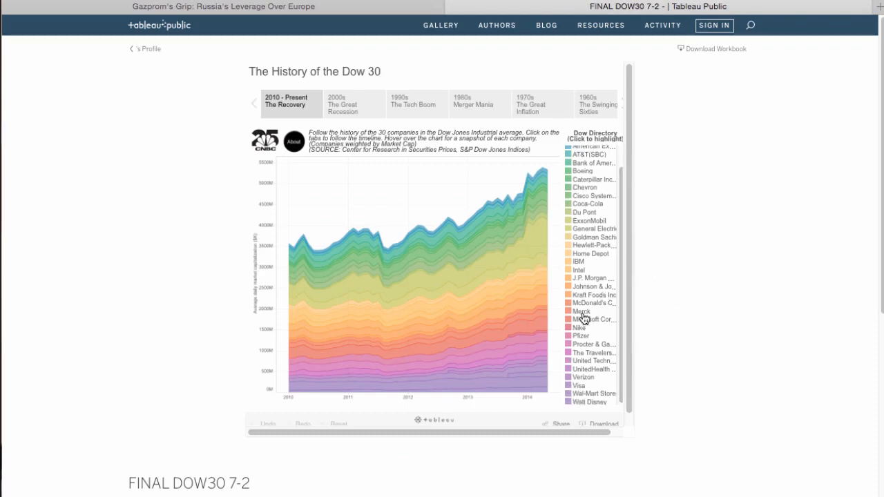
left_click(584, 313)
left_click(582, 286)
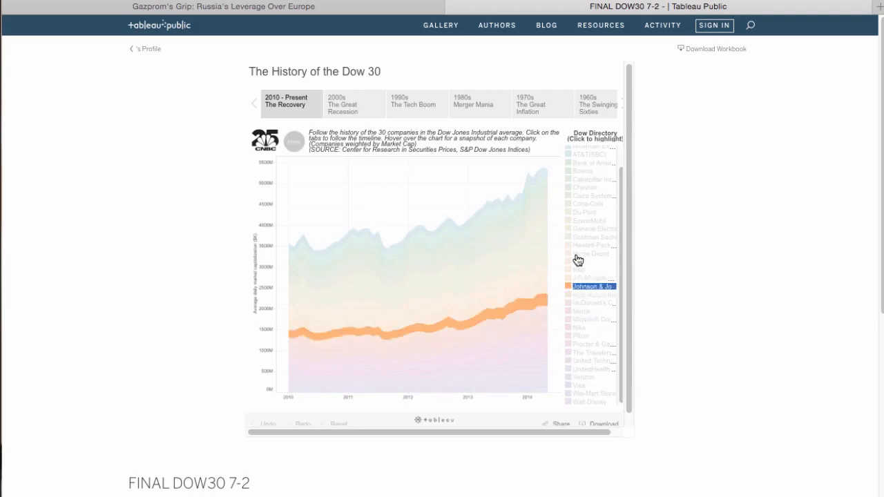
left_click(329, 98)
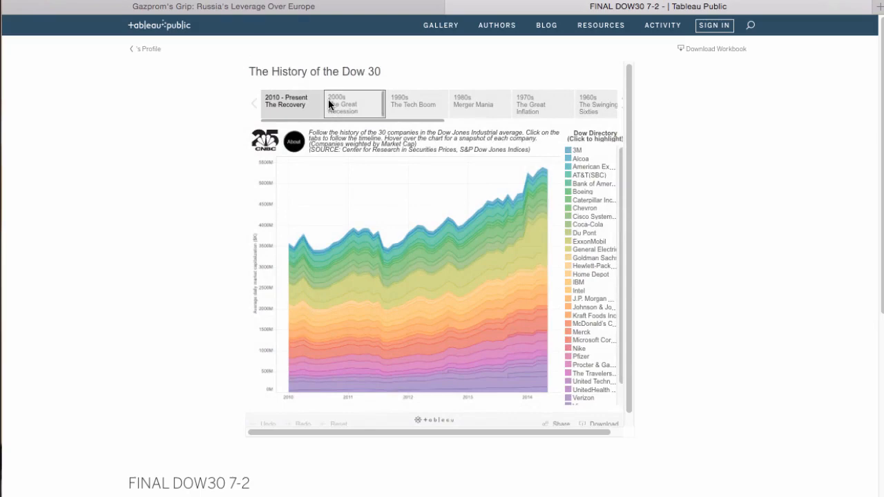